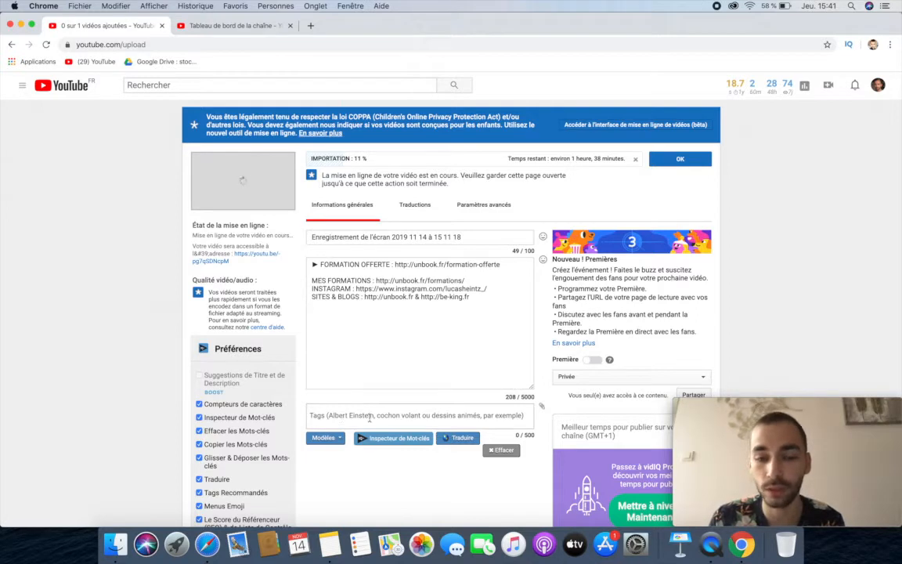
Look over the upload form from the title and description down to the thumbnails and vidIQ recommended tags
{"action": "scroll", "coordinate": [373, 336], "scroll_direction": "down", "scroll_amount": 3}
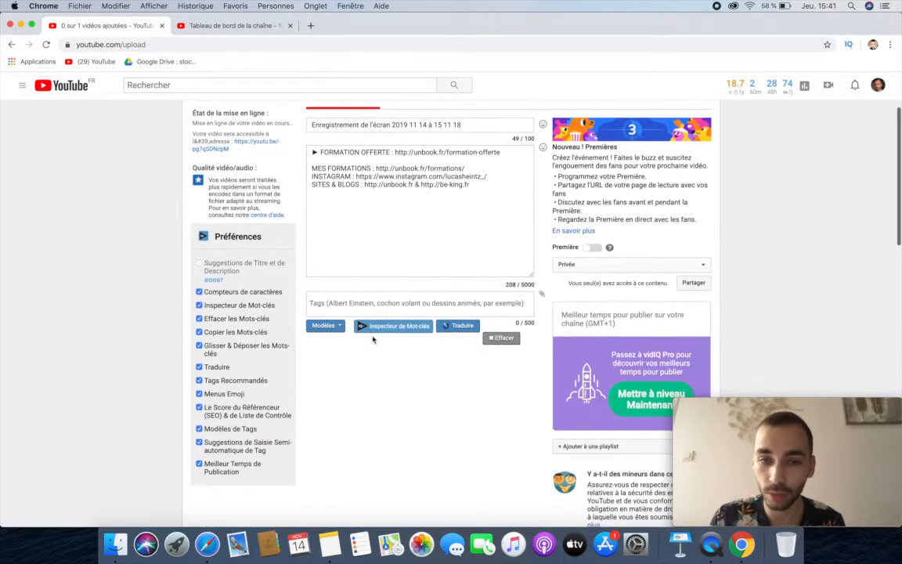
{"action": "scroll", "coordinate": [239, 409], "scroll_direction": "down", "scroll_amount": 10}
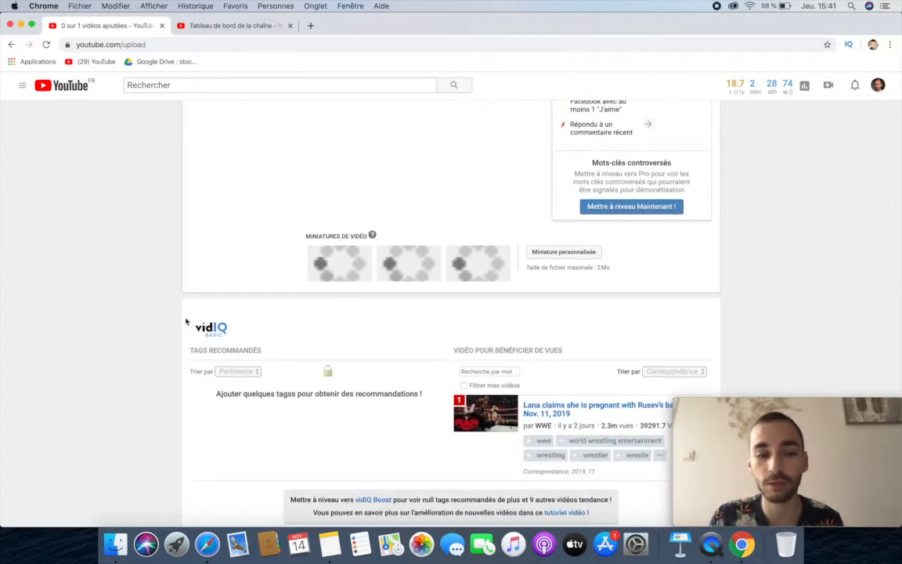
{"action": "scroll", "coordinate": [233, 330], "scroll_direction": "up", "scroll_amount": 15}
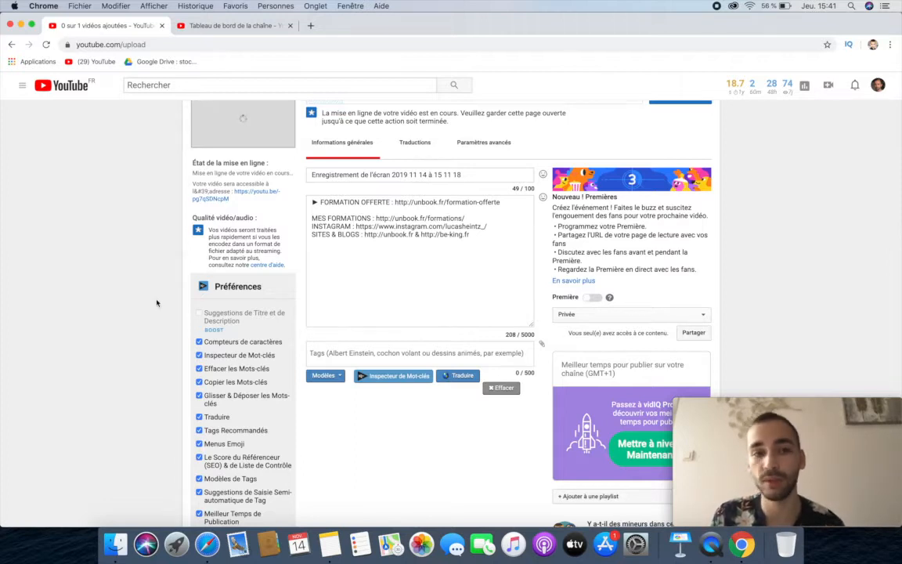
{"action": "scroll", "coordinate": [157, 303], "scroll_direction": "up", "scroll_amount": 1}
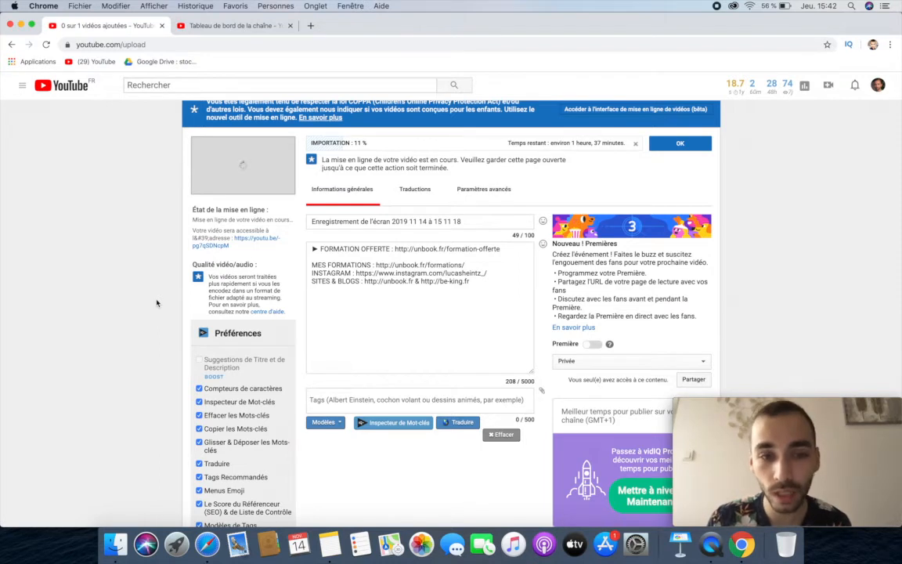
{"action": "scroll", "coordinate": [156, 303], "scroll_direction": "up", "scroll_amount": 1}
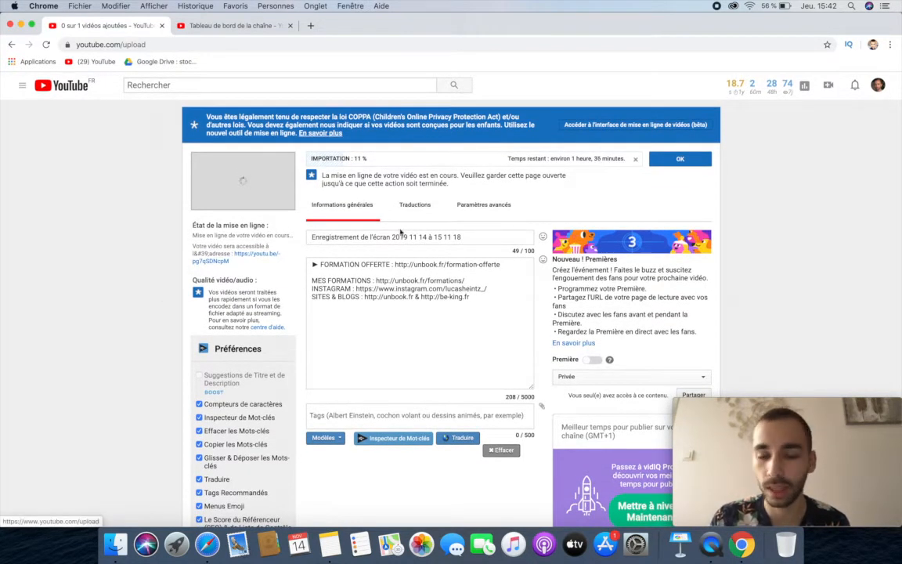
Insert two extra blank lines below the FORMATION OFFERTE line in the video description
{"action": "left_click", "coordinate": [471, 238]}
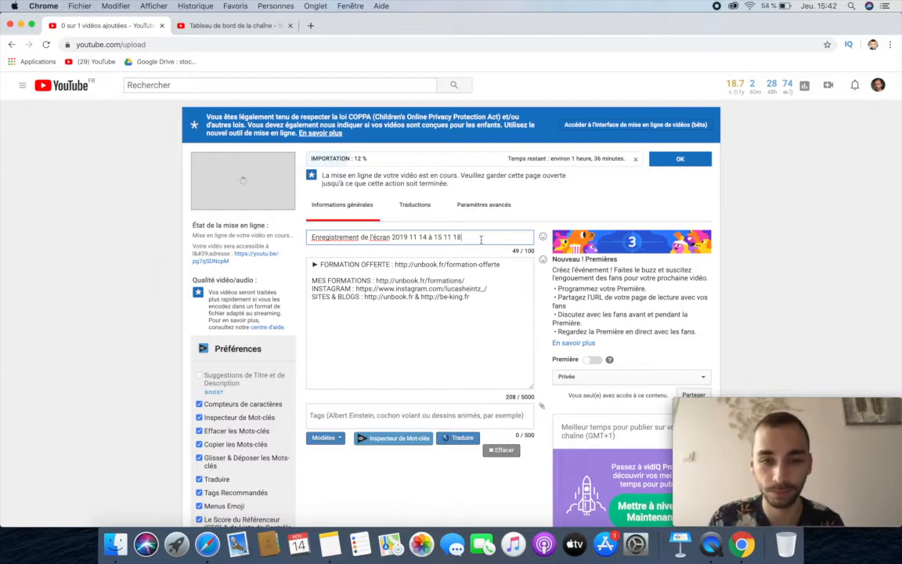
{"action": "left_click", "coordinate": [460, 269]}
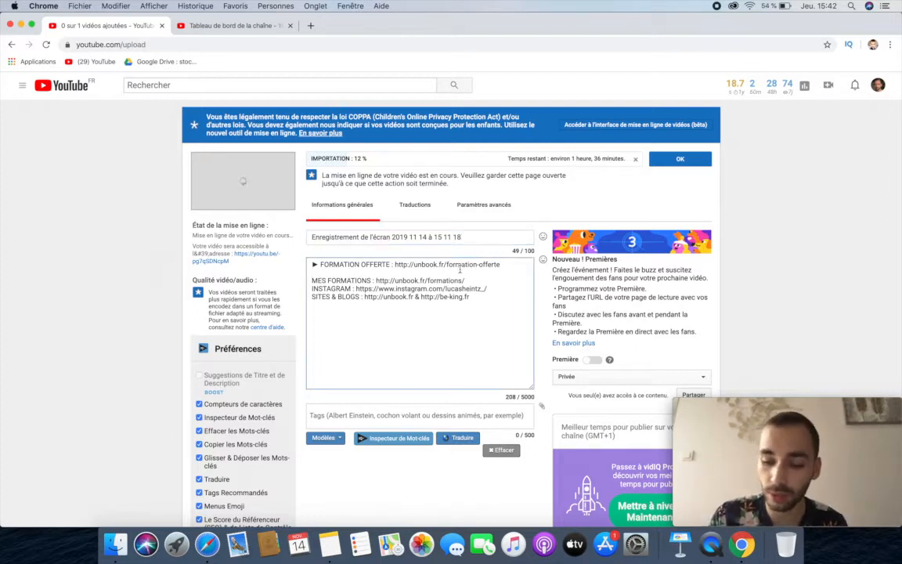
{"action": "key", "text": "Return"}
{"action": "key", "text": "Return"}
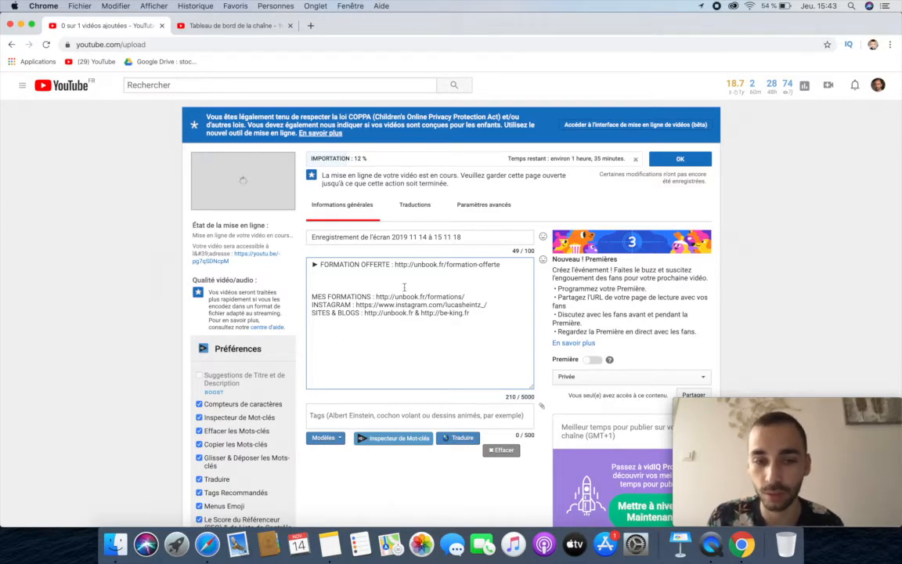
{"action": "scroll", "coordinate": [404, 288], "scroll_direction": "down", "scroll_amount": 1}
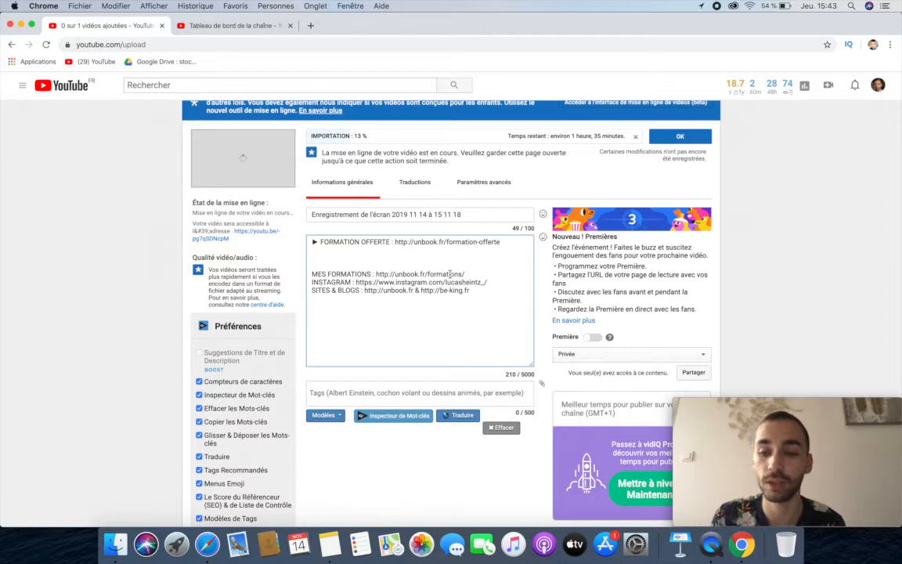
{"action": "left_click", "coordinate": [331, 258]}
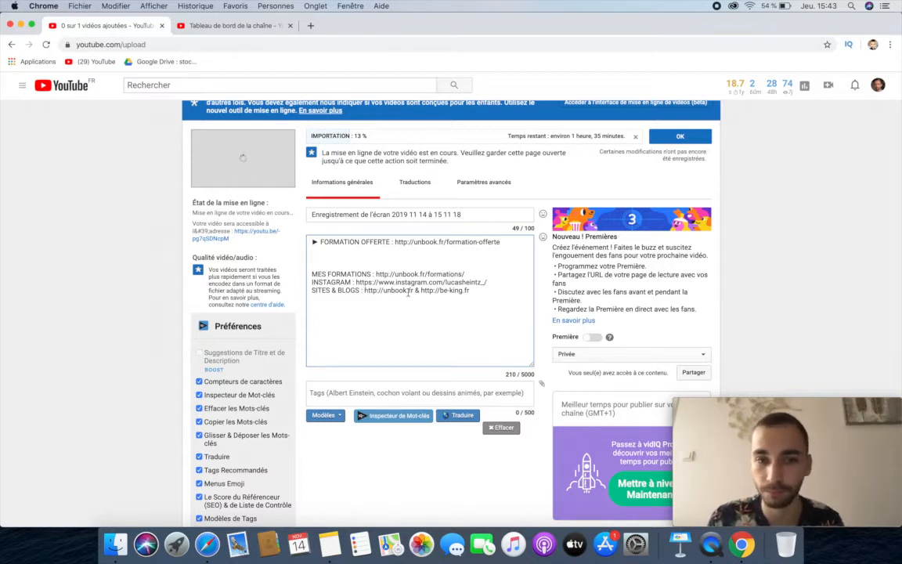
Examine the visibility options available for the video
{"action": "scroll", "coordinate": [489, 266], "scroll_direction": "down", "scroll_amount": 2}
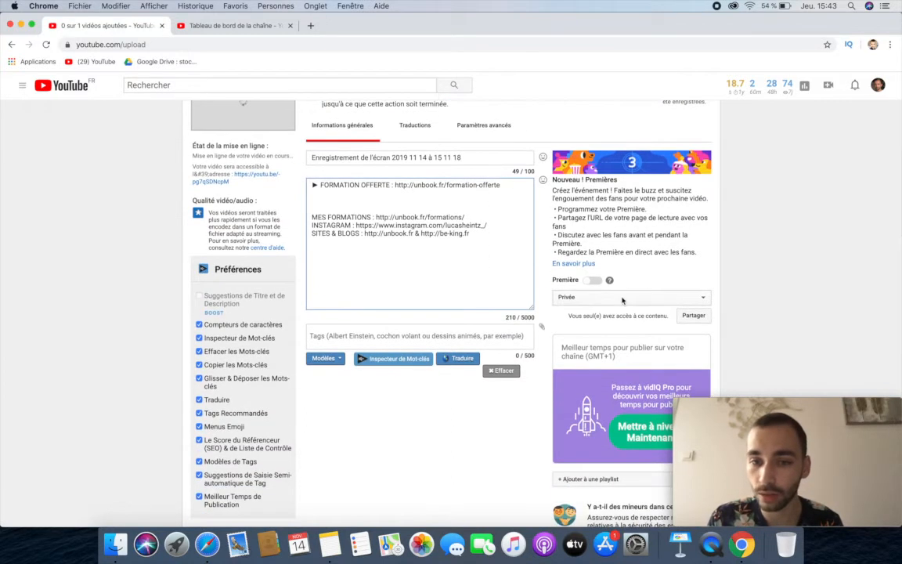
{"action": "left_click", "coordinate": [623, 300]}
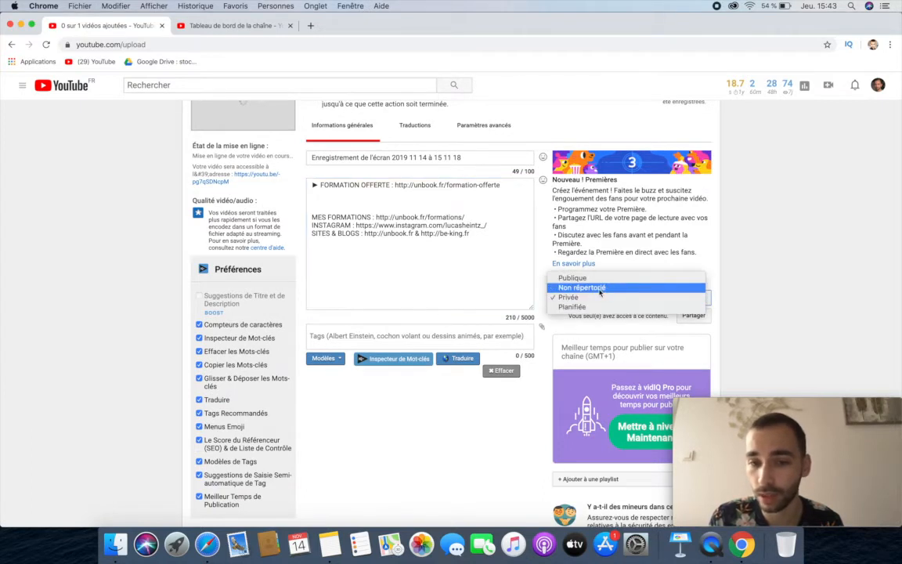
{"action": "left_click", "coordinate": [494, 288]}
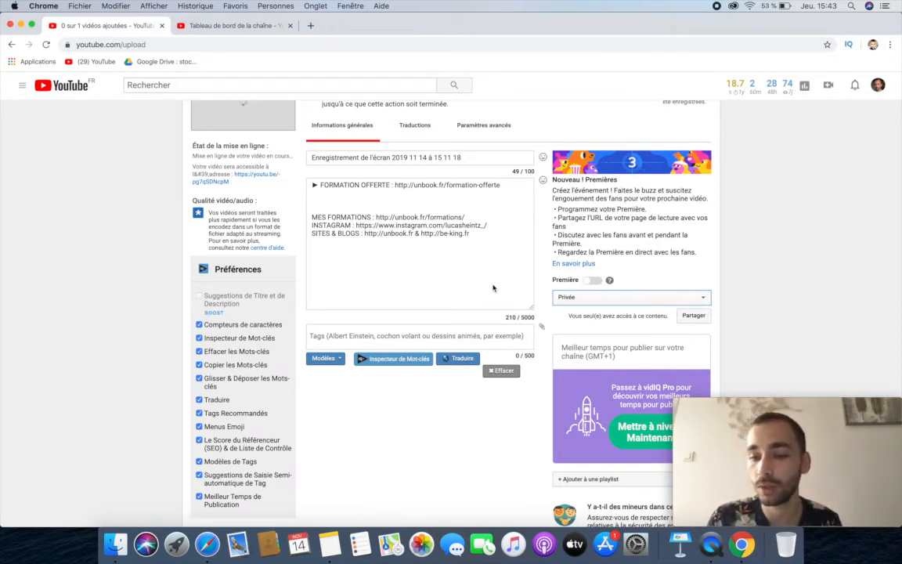
{"action": "left_click", "coordinate": [570, 298]}
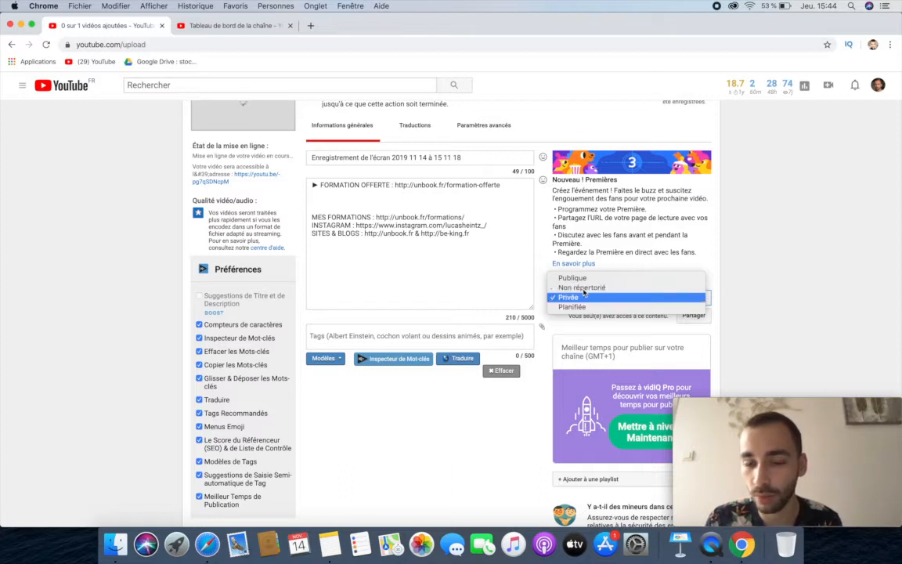
{"action": "left_click", "coordinate": [470, 281]}
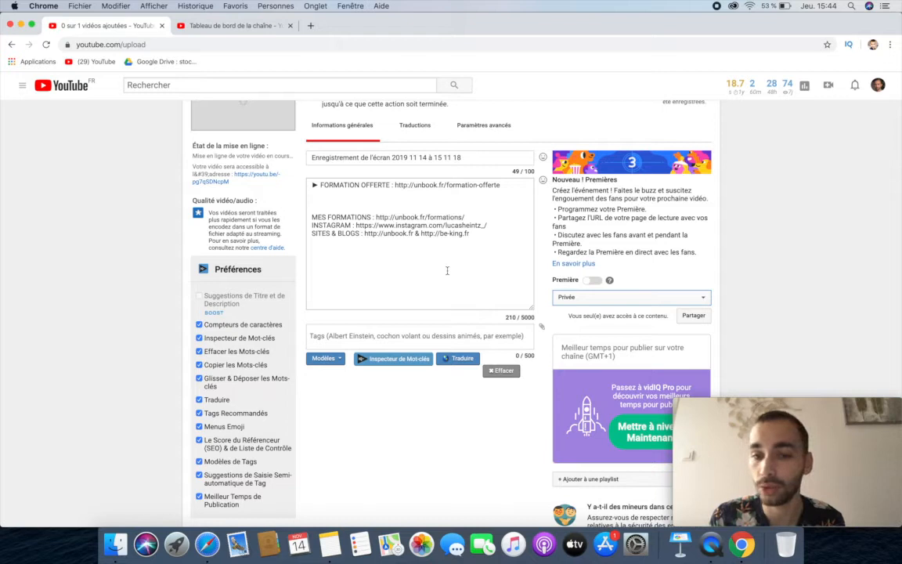
Try the tag "ecrire livre" on the video and remove it again
{"action": "scroll", "coordinate": [447, 270], "scroll_direction": "down", "scroll_amount": 4}
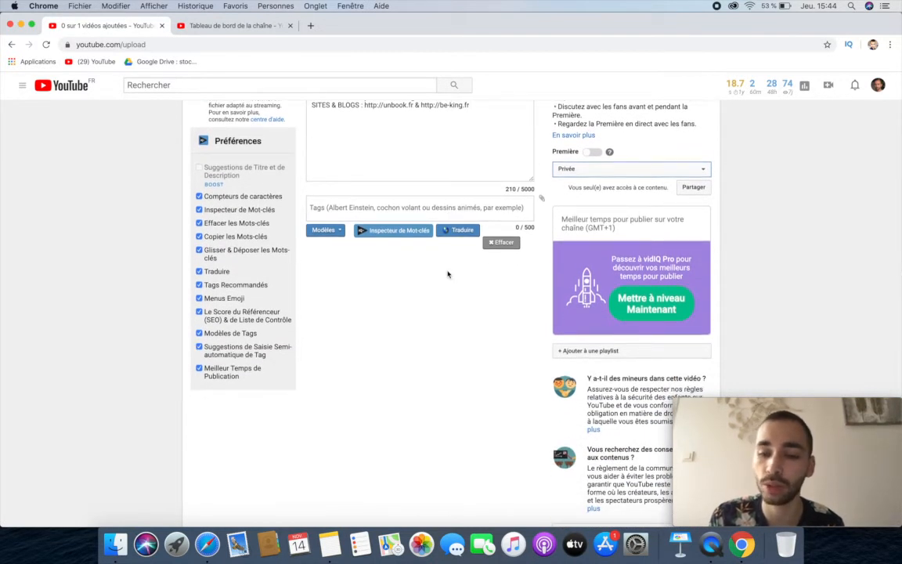
{"action": "scroll", "coordinate": [447, 273], "scroll_direction": "up", "scroll_amount": 2}
{"action": "scroll", "coordinate": [447, 273], "scroll_direction": "up", "scroll_amount": 3}
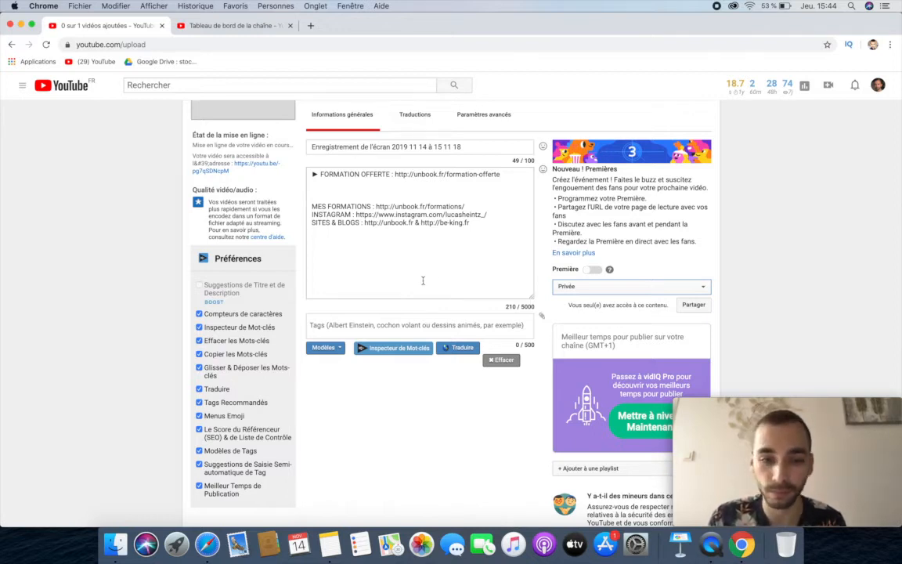
{"action": "left_click", "coordinate": [397, 326]}
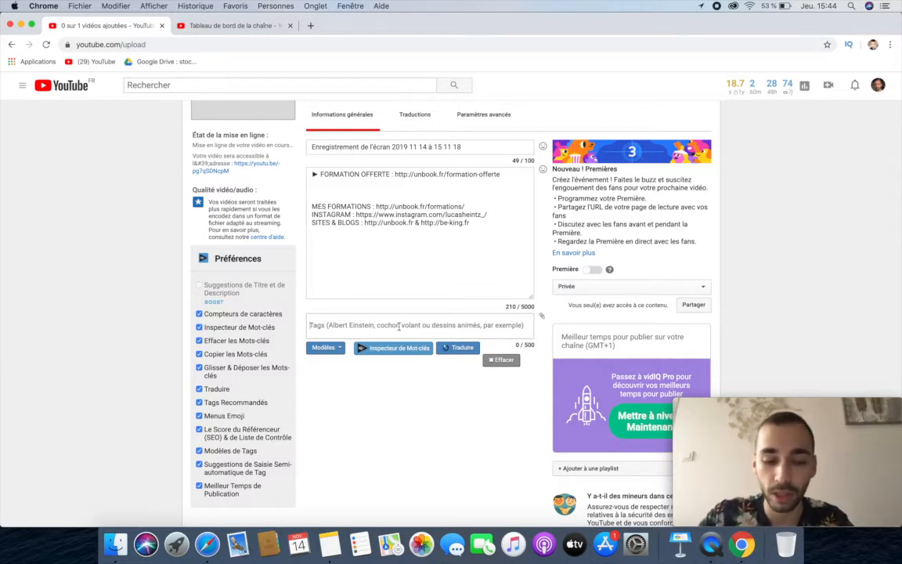
{"action": "type", "text": "ecrire l"}
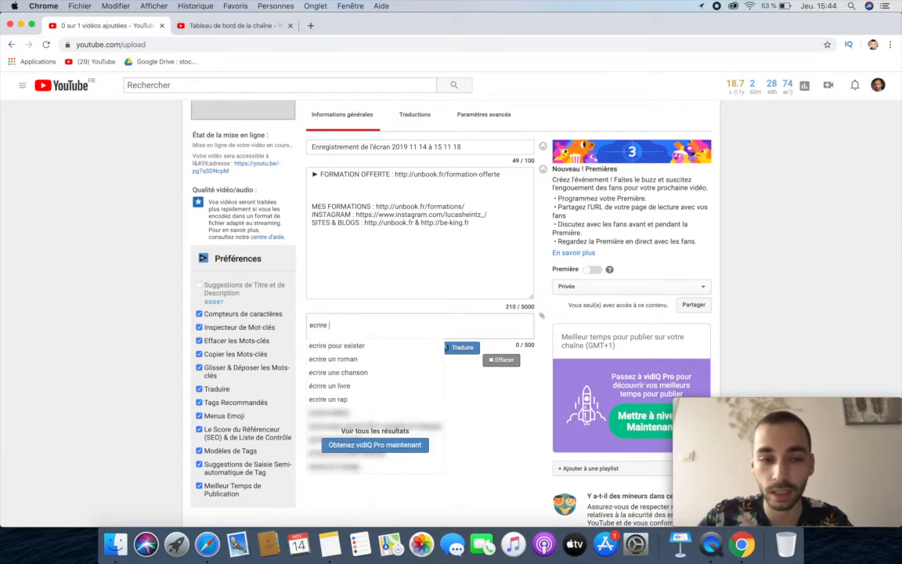
{"action": "type", "text": "ivre"}
{"action": "key", "text": "Return"}
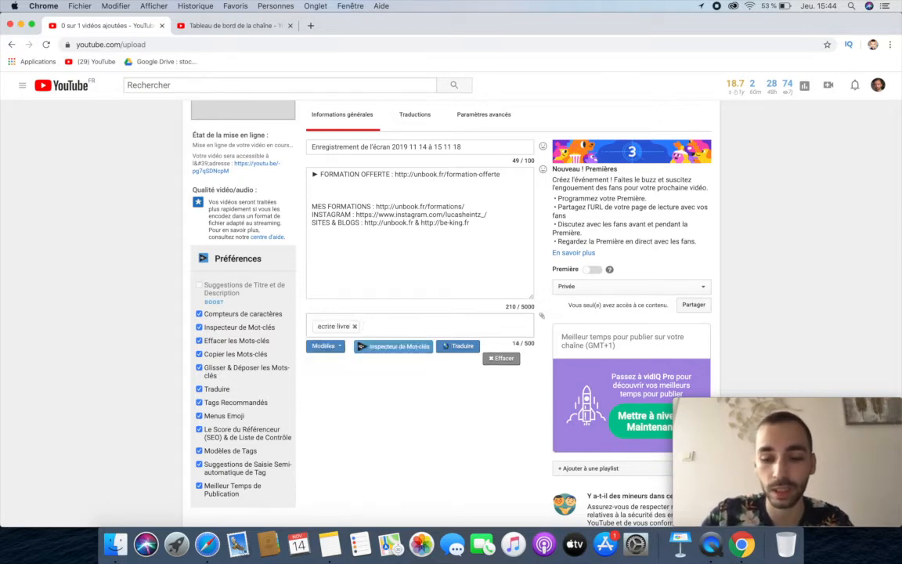
{"action": "key", "text": "BackSpace"}
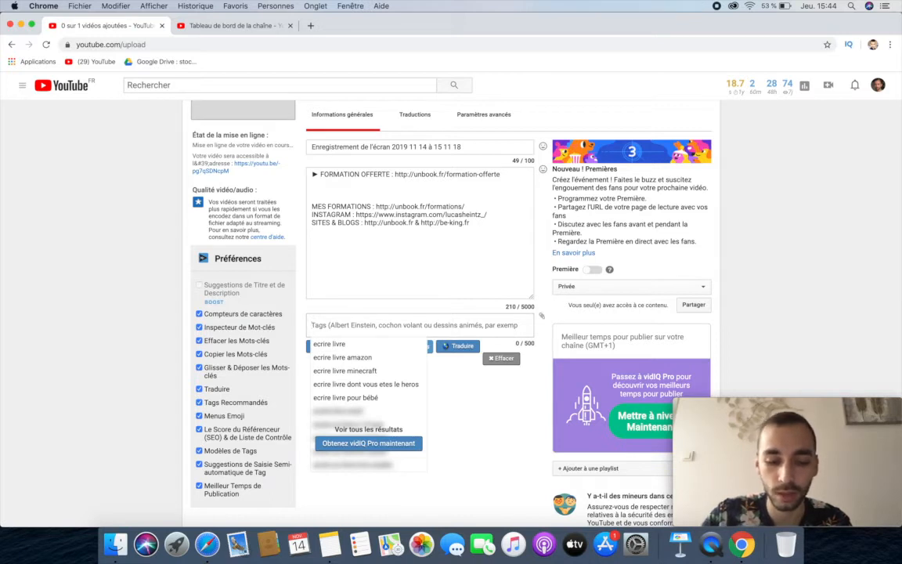
Add the tag "argent youtube" to the video
{"action": "type", "text": "argent "}
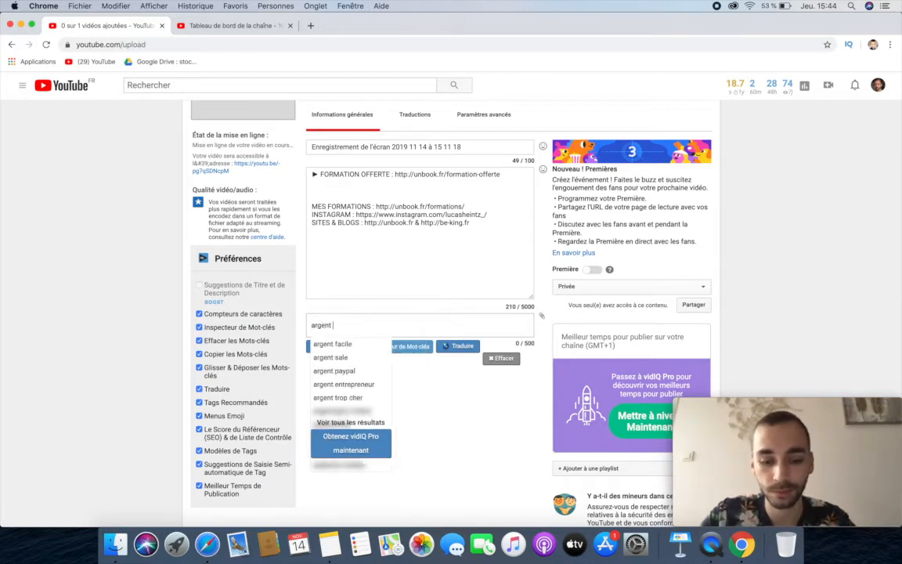
{"action": "type", "text": "youtube"}
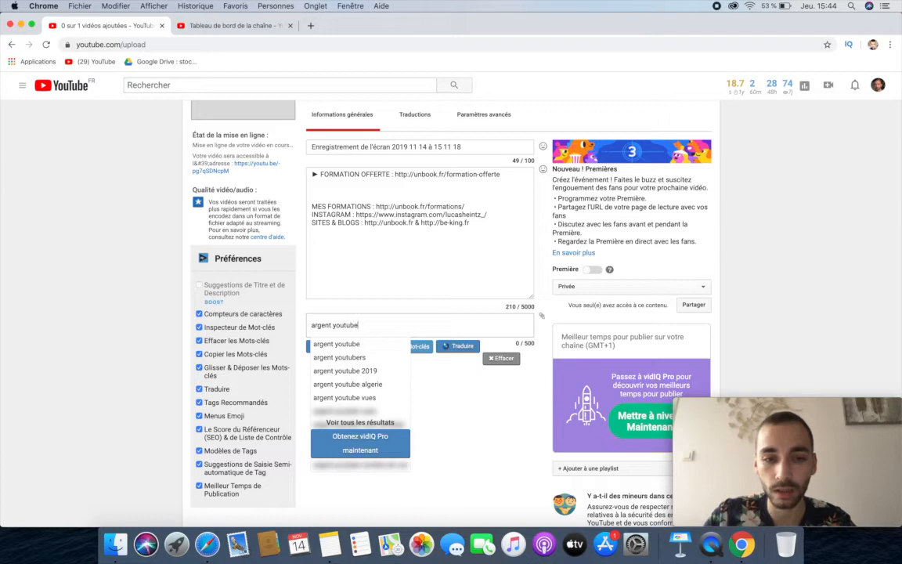
{"action": "key", "text": "Return"}
Try the reversed tag "youtube argent" on the video and remove it
{"action": "type", "text": "youtube"}
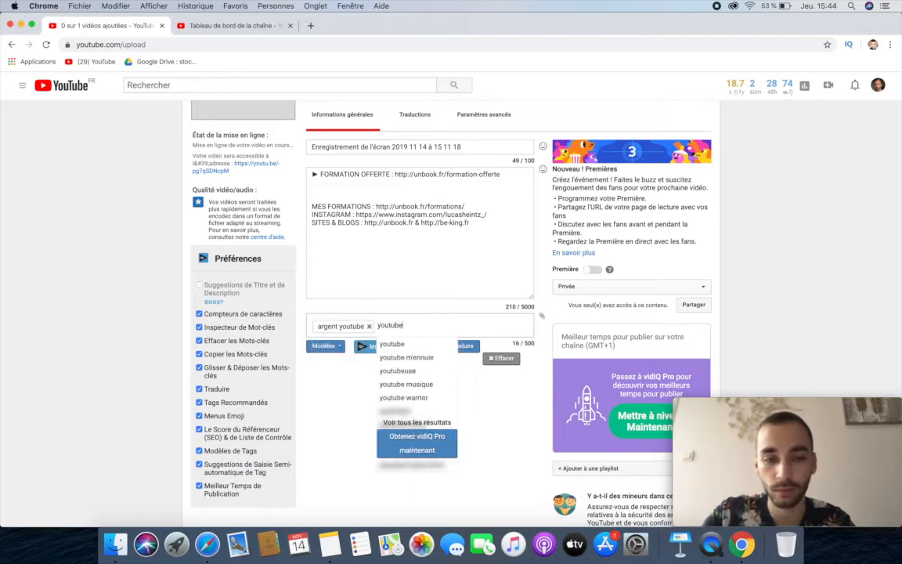
{"action": "type", "text": " argent"}
{"action": "key", "text": "Return"}
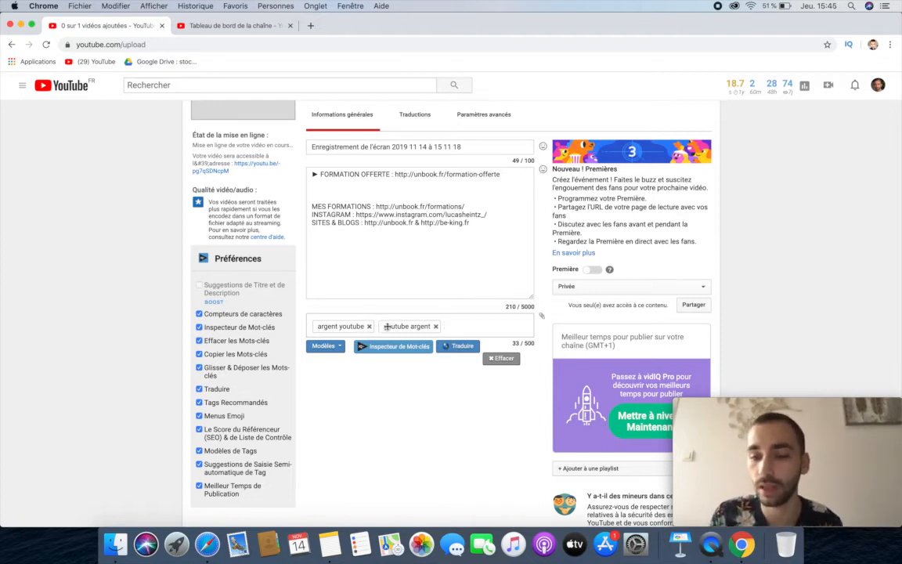
{"action": "left_click", "coordinate": [435, 326]}
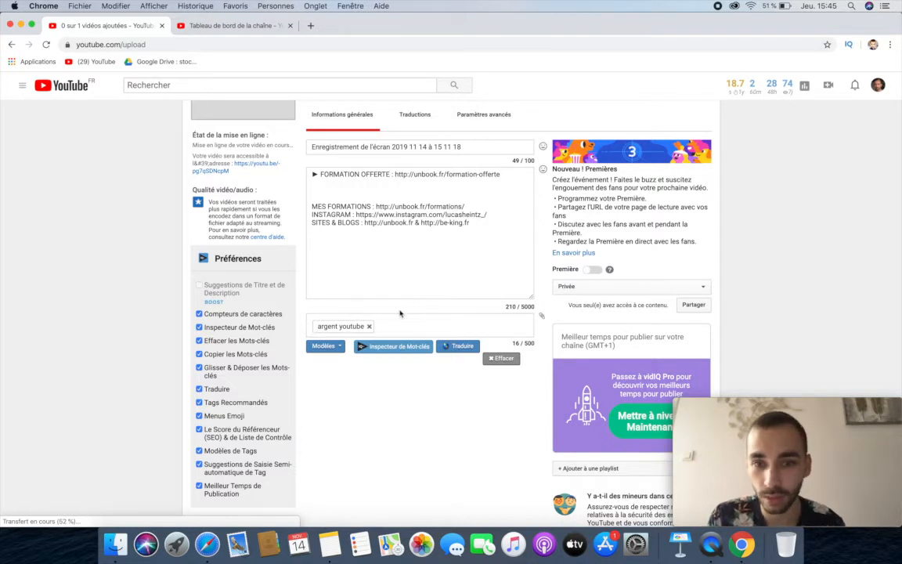
Check the tags vidIQ recommends for the video and its suggested trending video
{"action": "scroll", "coordinate": [400, 313], "scroll_direction": "down", "scroll_amount": 10}
{"action": "scroll", "coordinate": [399, 313], "scroll_direction": "down", "scroll_amount": 10}
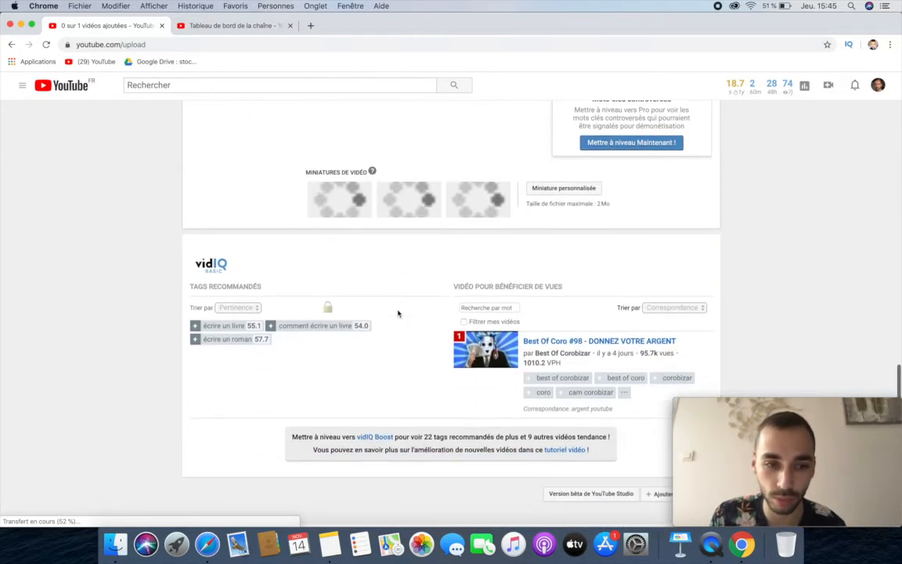
{"action": "scroll", "coordinate": [412, 317], "scroll_direction": "up", "scroll_amount": 1}
{"action": "scroll", "coordinate": [412, 317], "scroll_direction": "up", "scroll_amount": 3}
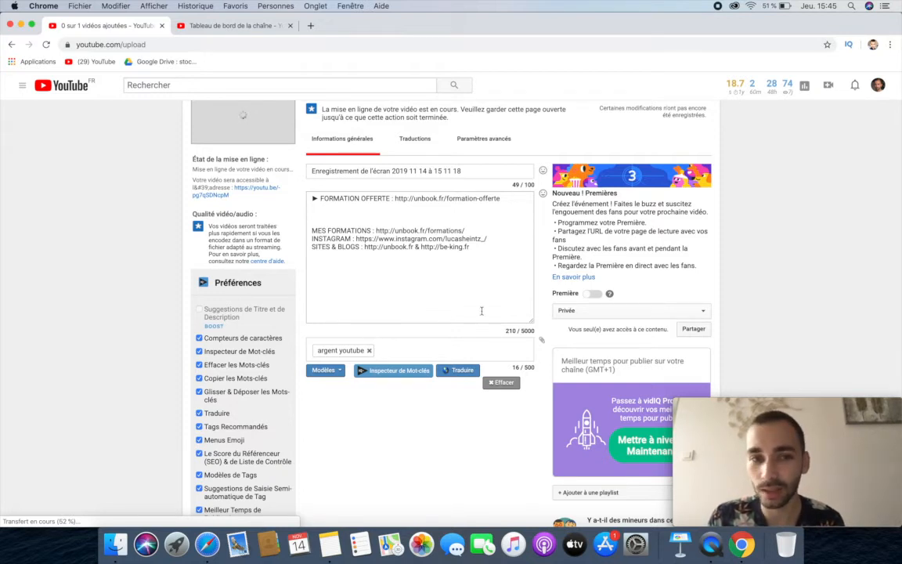
View the playlists the video can be added to and close the list
{"action": "scroll", "coordinate": [482, 311], "scroll_direction": "down", "scroll_amount": 4}
{"action": "left_click", "coordinate": [572, 351]}
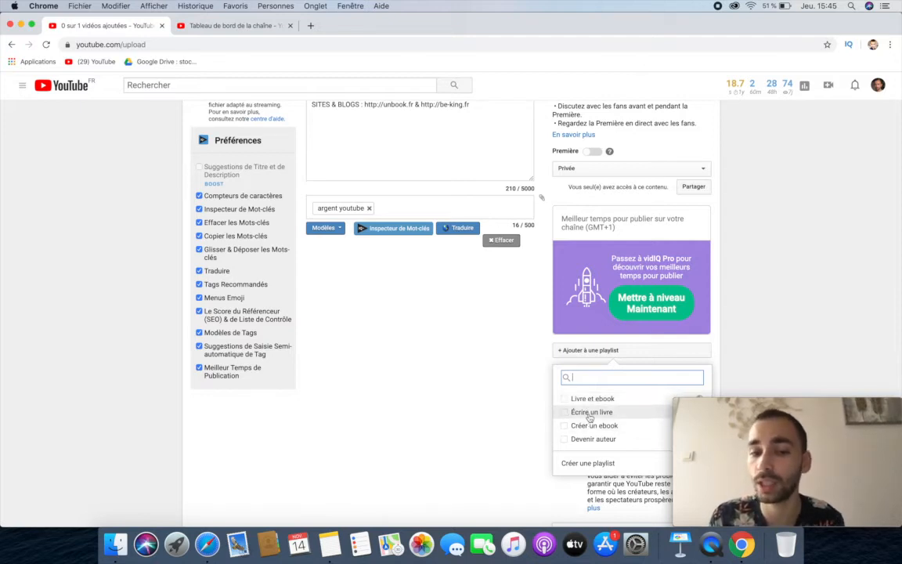
{"action": "left_click", "coordinate": [491, 395]}
Review the custom thumbnail option and the vidIQ SEO checklist for the upload
{"action": "scroll", "coordinate": [491, 395], "scroll_direction": "up", "scroll_amount": 5}
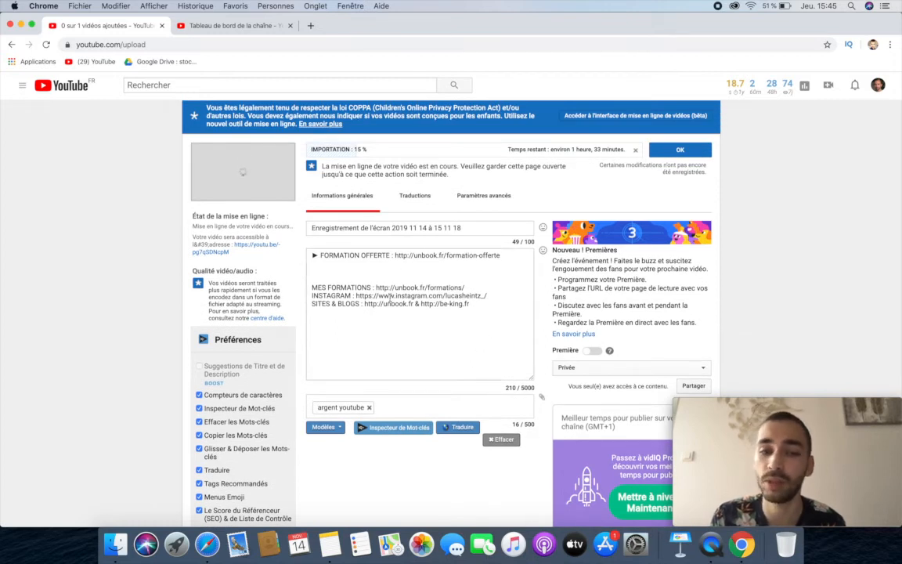
{"action": "scroll", "coordinate": [390, 298], "scroll_direction": "down", "scroll_amount": 10}
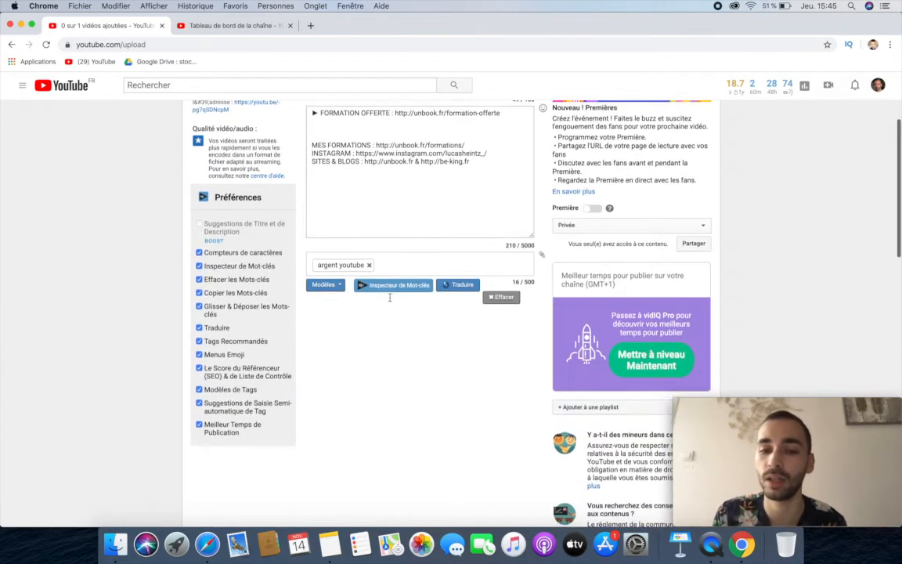
{"action": "scroll", "coordinate": [390, 300], "scroll_direction": "down", "scroll_amount": 5}
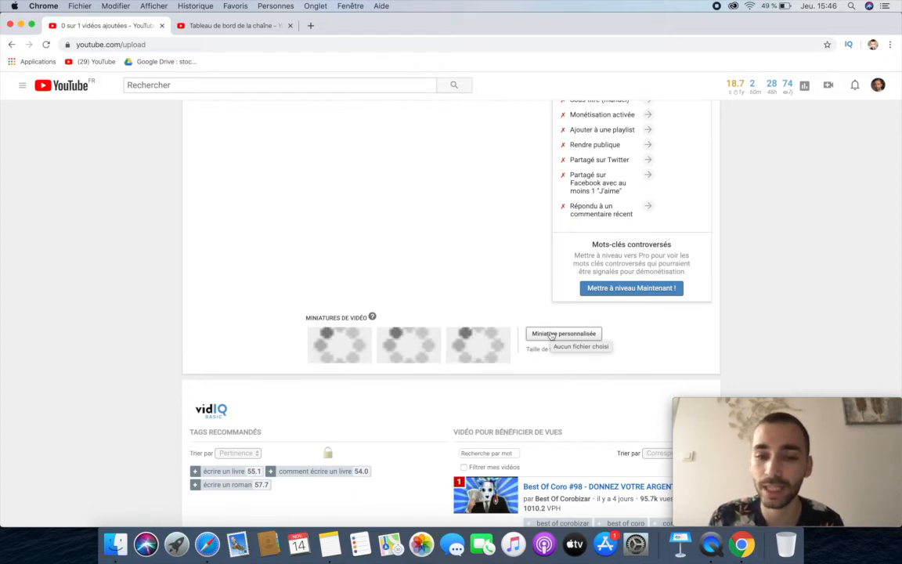
{"action": "scroll", "coordinate": [517, 302], "scroll_direction": "up", "scroll_amount": 1}
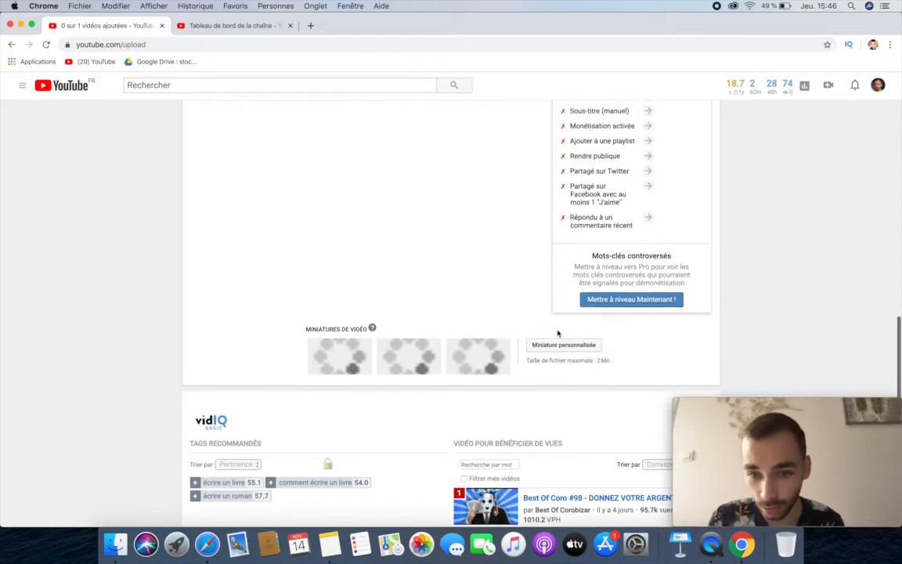
{"action": "scroll", "coordinate": [525, 296], "scroll_direction": "up", "scroll_amount": 10}
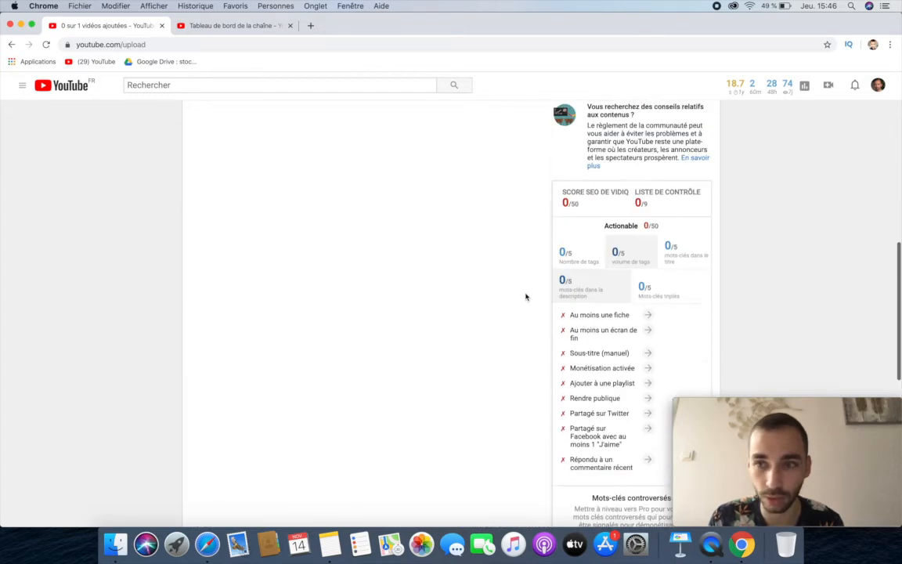
{"action": "scroll", "coordinate": [525, 297], "scroll_direction": "up", "scroll_amount": 6}
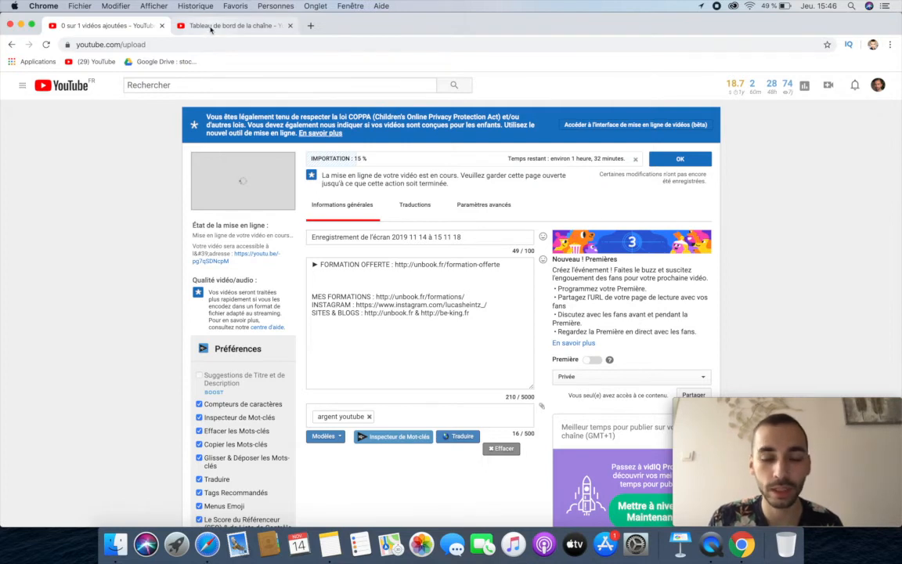
Switch to the YouTube Studio channel dashboard and open the channel settings for upload defaults
{"action": "left_click", "coordinate": [210, 27]}
{"action": "scroll", "coordinate": [282, 202], "scroll_direction": "down", "scroll_amount": 1}
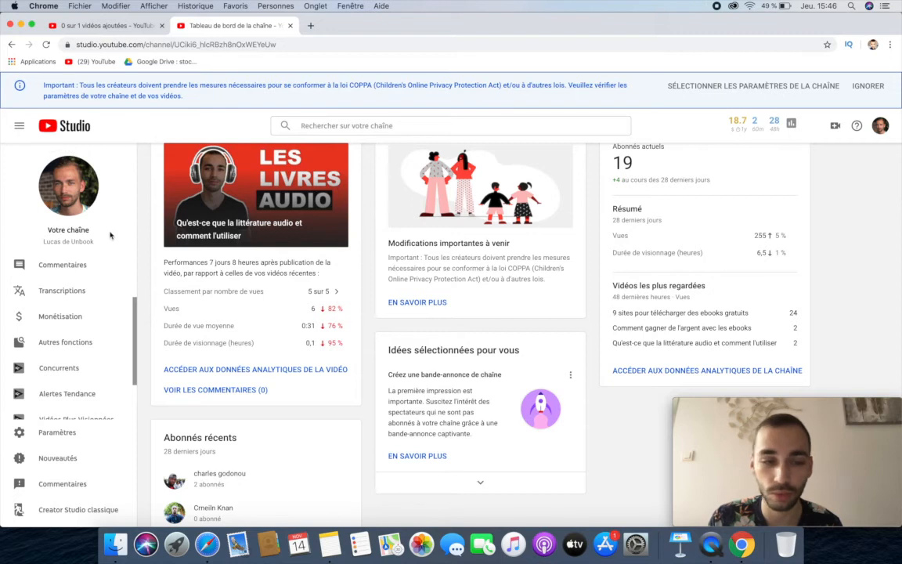
{"action": "scroll", "coordinate": [89, 352], "scroll_direction": "down", "scroll_amount": 2}
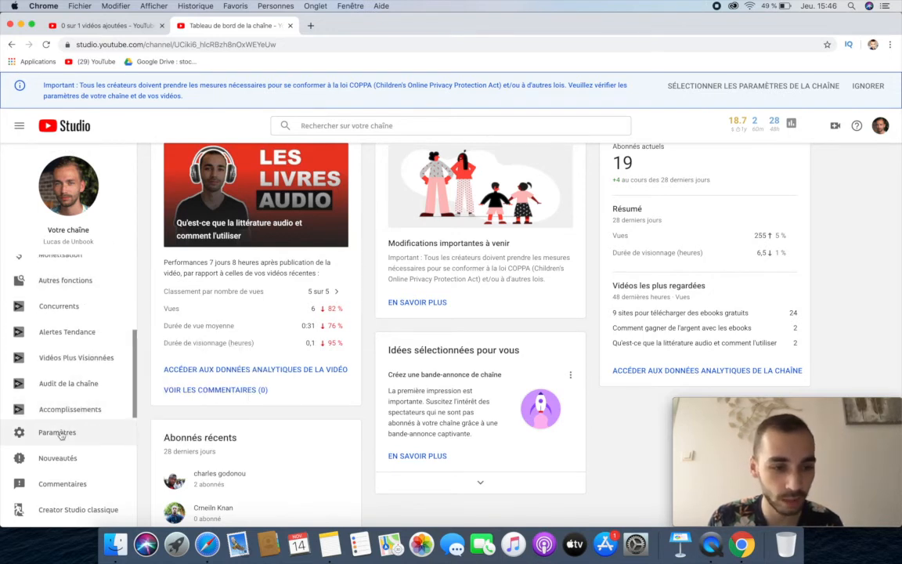
{"action": "left_click", "coordinate": [52, 432]}
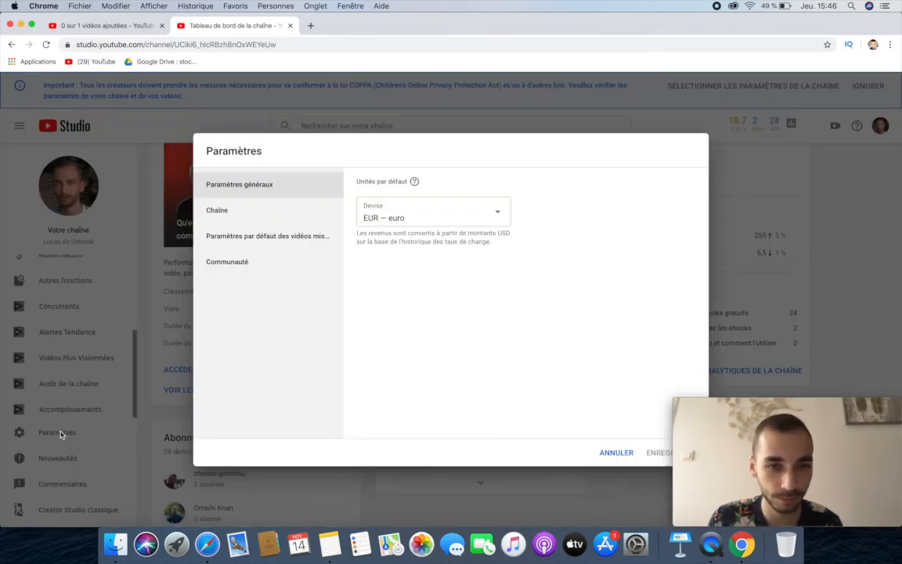
{"action": "left_click", "coordinate": [243, 241]}
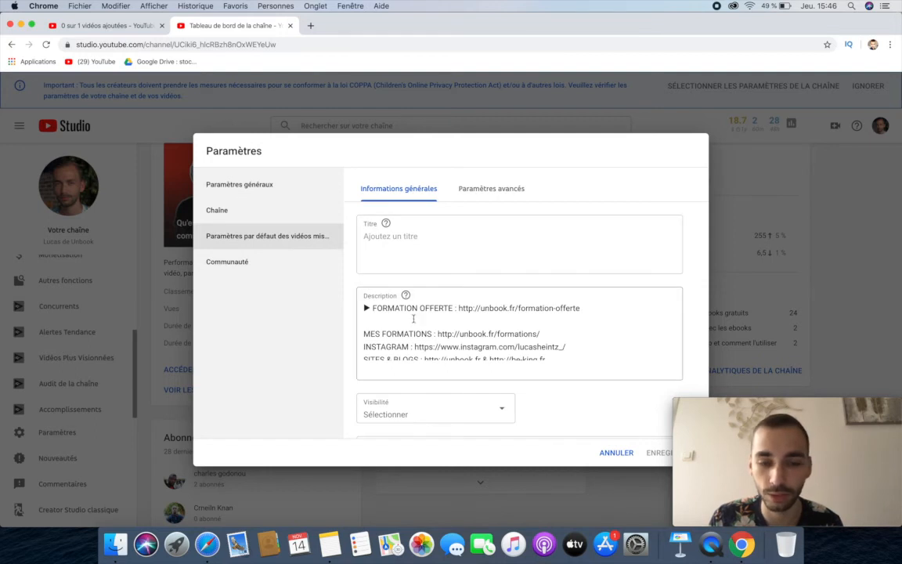
Review the default description, tags and visibility options for uploaded videos without changing them
{"action": "scroll", "coordinate": [413, 317], "scroll_direction": "down", "scroll_amount": 1}
{"action": "scroll", "coordinate": [406, 324], "scroll_direction": "up", "scroll_amount": 1}
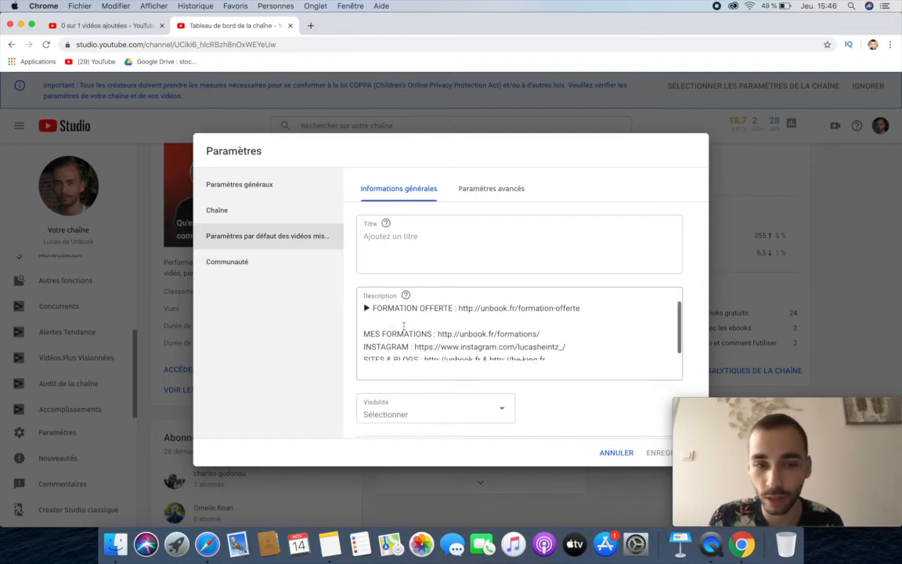
{"action": "scroll", "coordinate": [401, 337], "scroll_direction": "down", "scroll_amount": 1}
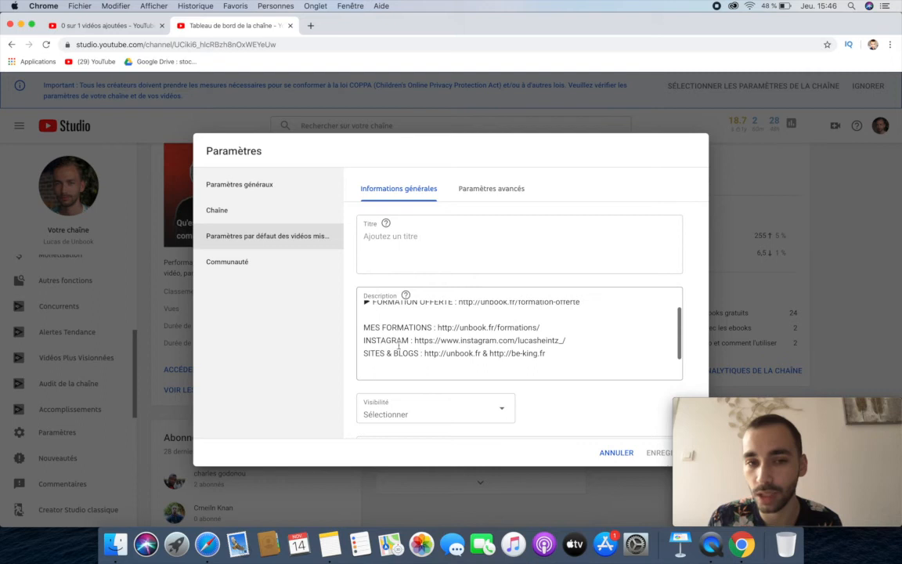
{"action": "scroll", "coordinate": [495, 404], "scroll_direction": "down", "scroll_amount": 2}
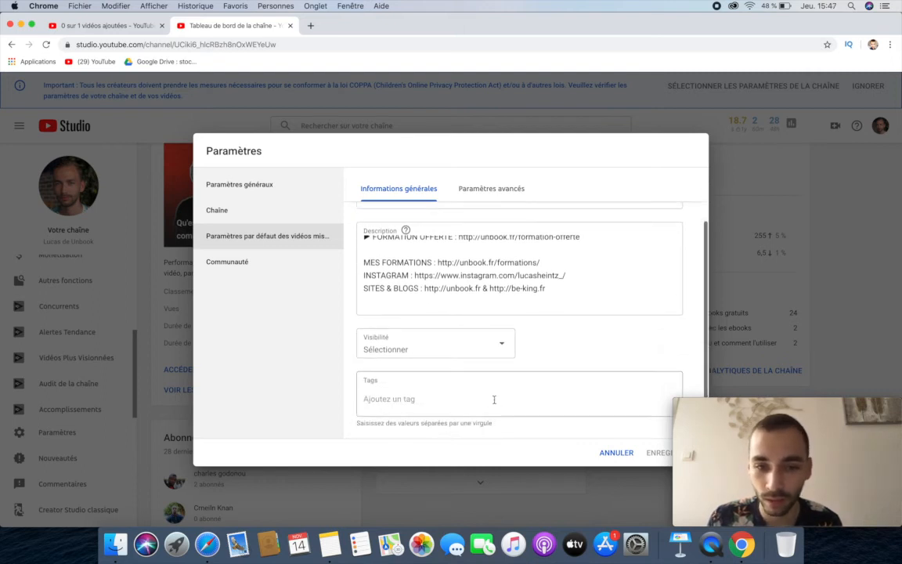
{"action": "left_click", "coordinate": [429, 404]}
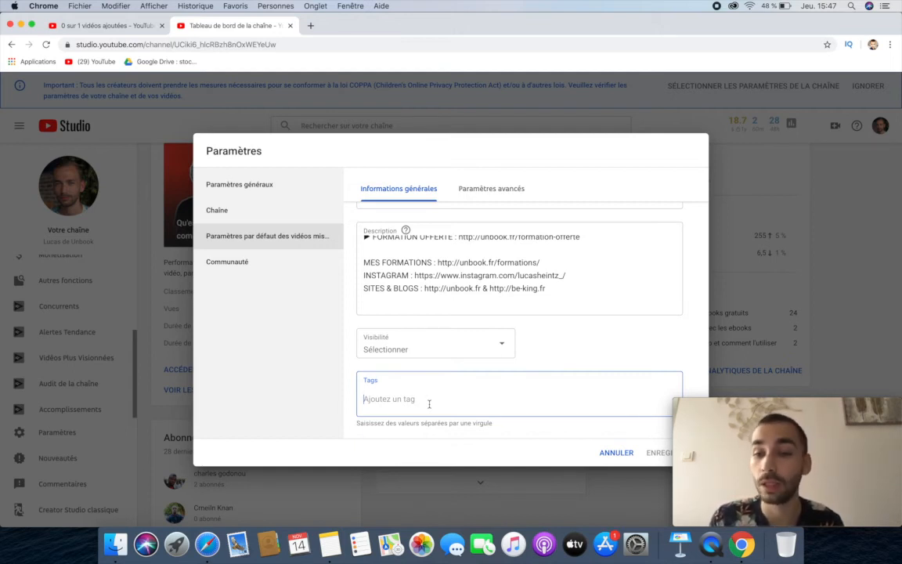
{"action": "left_click", "coordinate": [441, 354]}
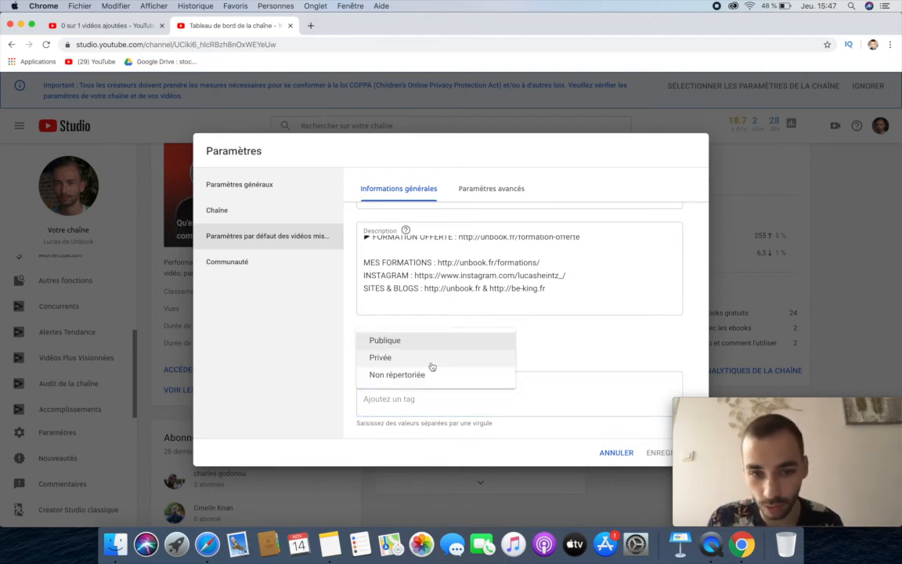
{"action": "left_click", "coordinate": [498, 318]}
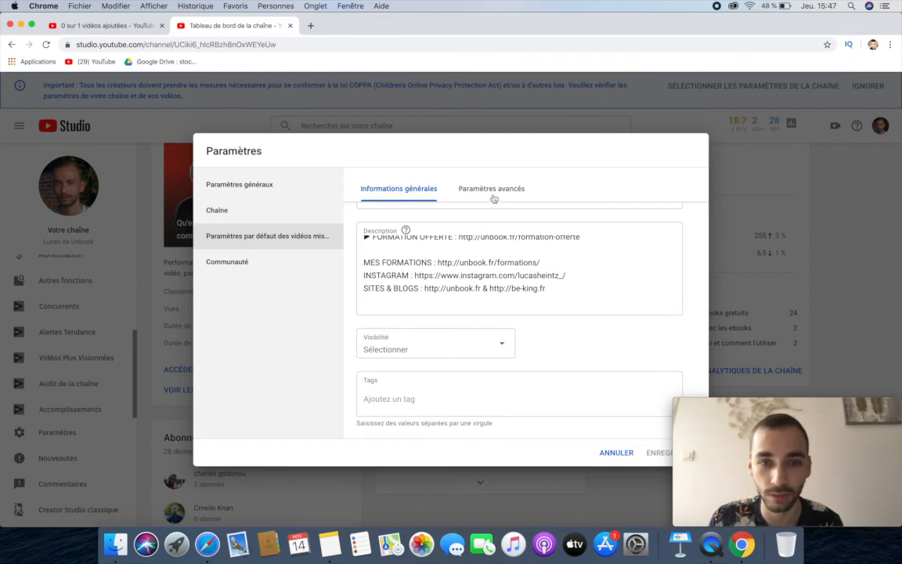
Open the advanced upload defaults and check the available video categories, keeping the current one
{"action": "left_click", "coordinate": [448, 182]}
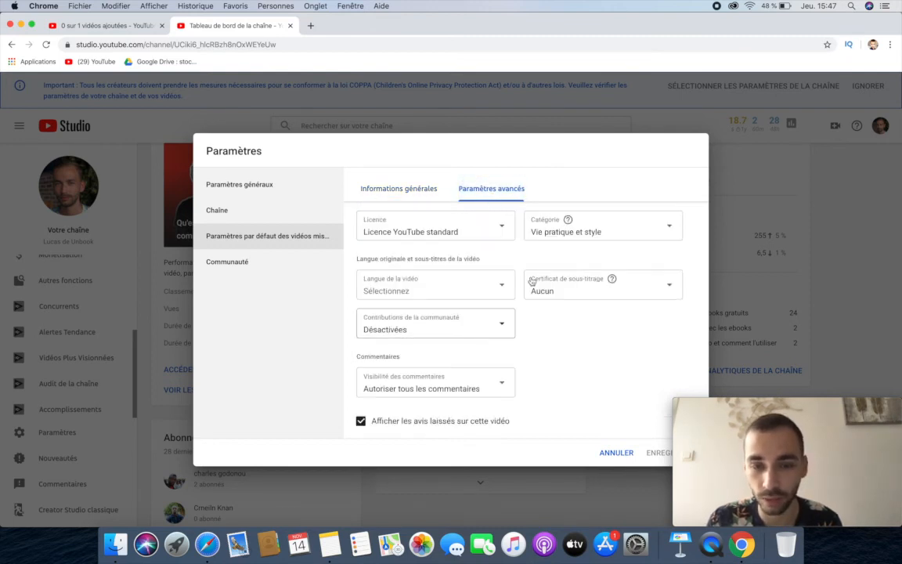
{"action": "left_click", "coordinate": [534, 237]}
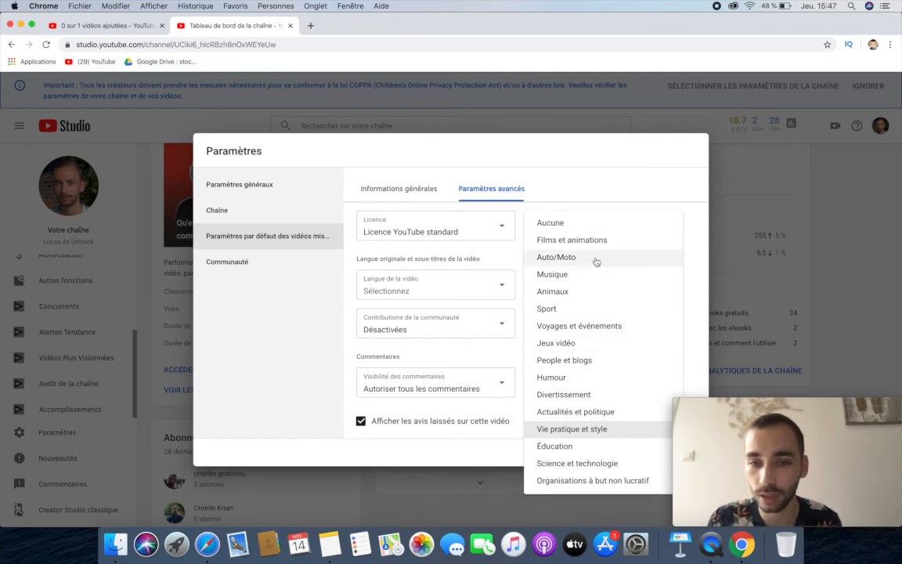
{"action": "left_click", "coordinate": [501, 263]}
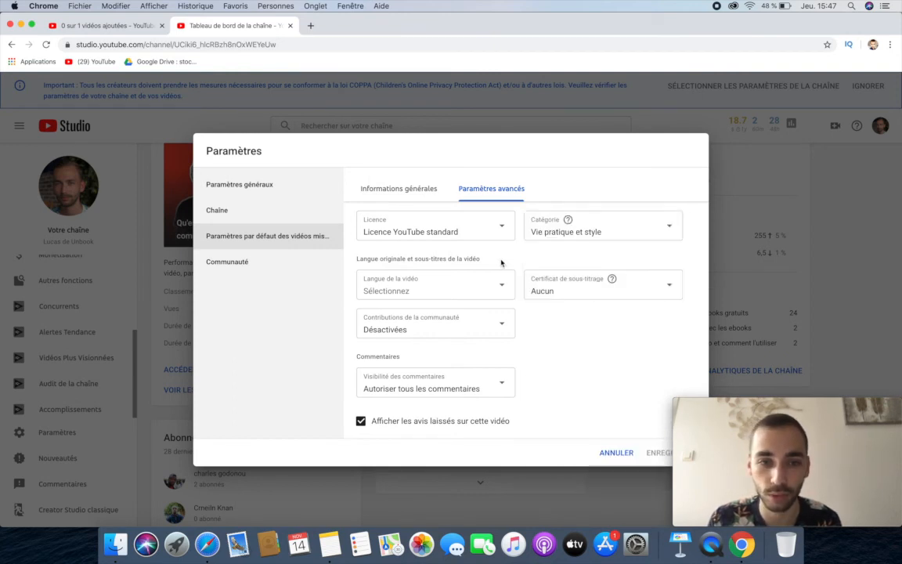
Set the default video language to Français (France) and save the channel settings
{"action": "left_click", "coordinate": [447, 285]}
{"action": "scroll", "coordinate": [430, 443], "scroll_direction": "down", "scroll_amount": 15}
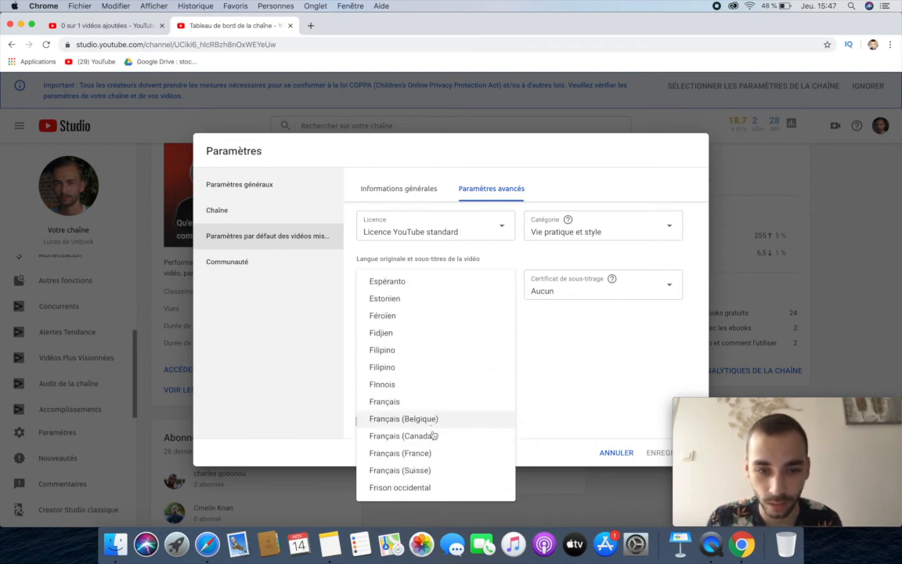
{"action": "left_click", "coordinate": [439, 454]}
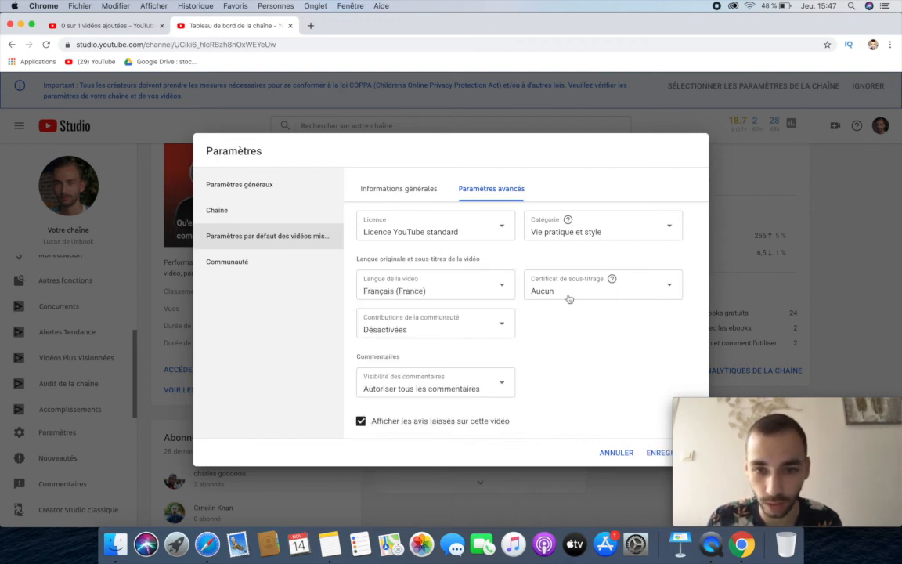
{"action": "left_click", "coordinate": [658, 455]}
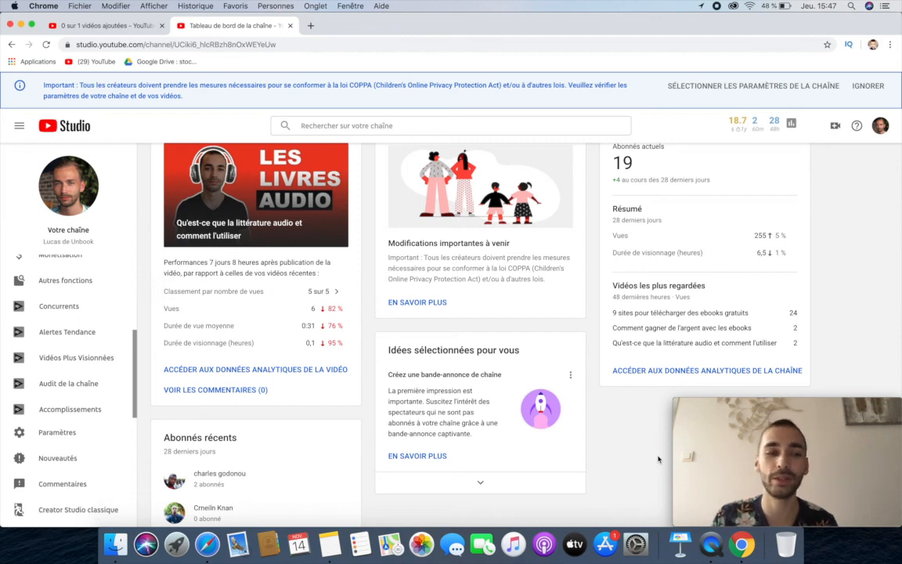